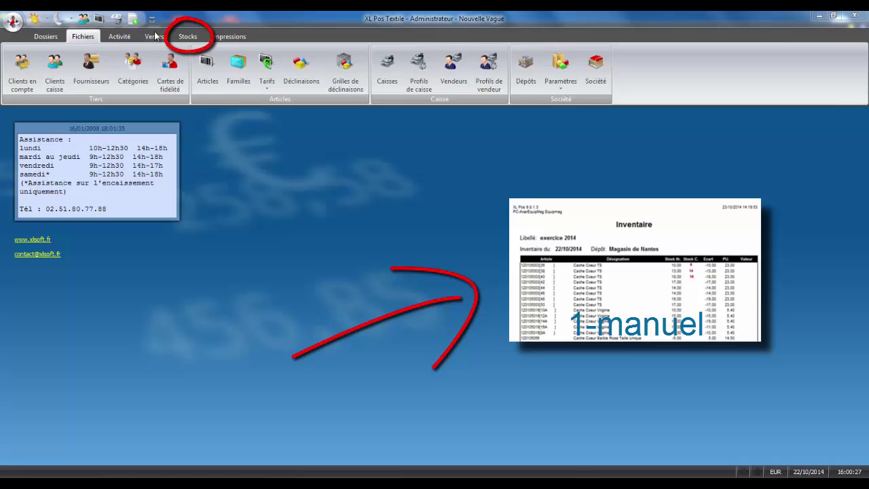
Create a new stock inventory dated 22/10/2014 for the Magasin de Nantes depot, labelled "exercice 2014".
left_click(180, 36)
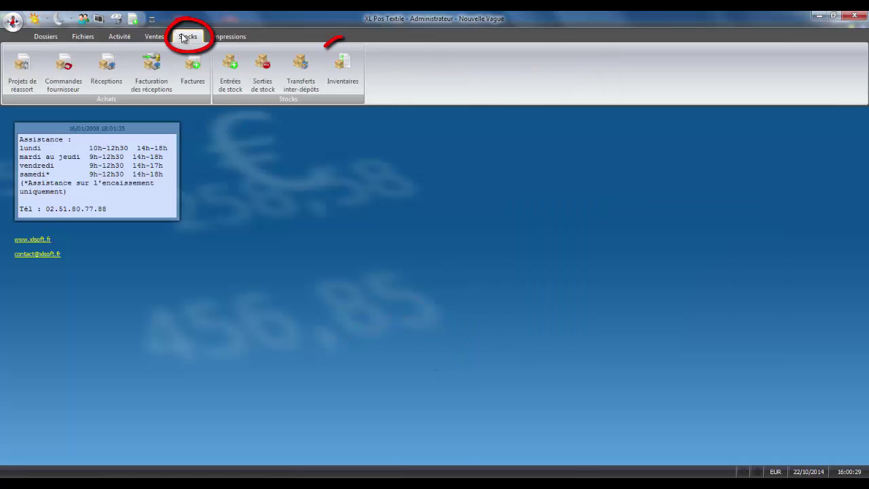
left_click(343, 68)
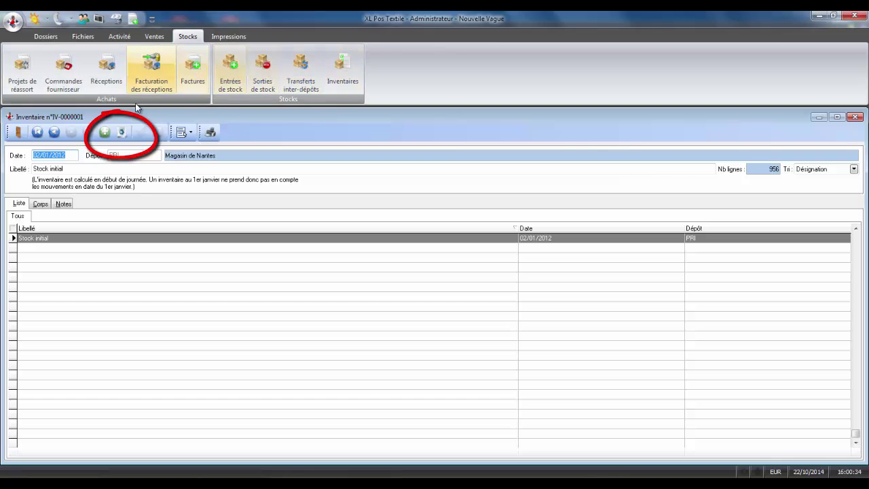
left_click(106, 133)
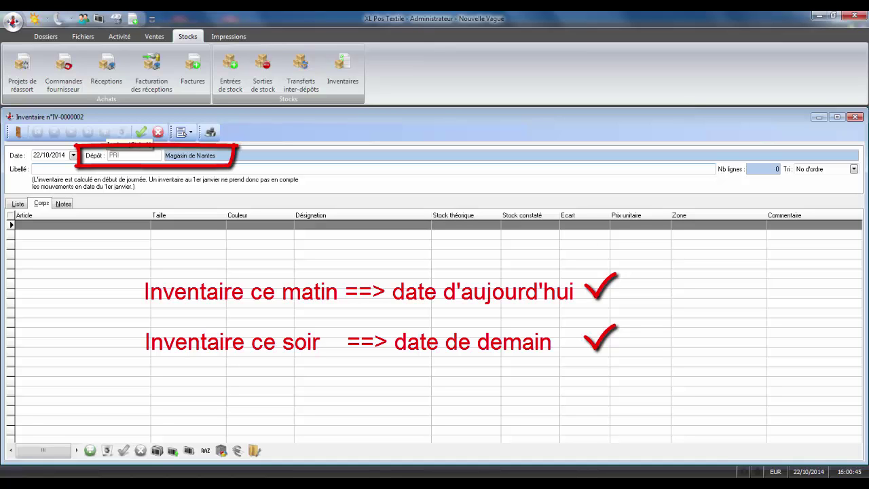
type("d")
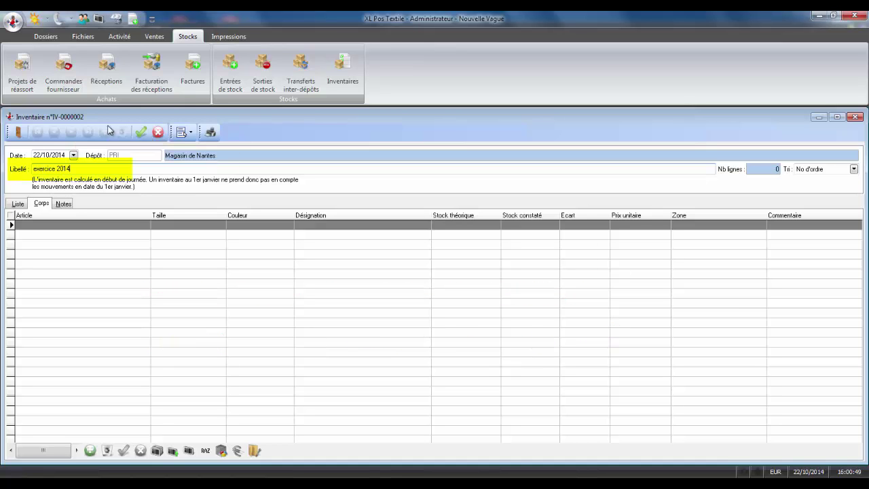
key("Tab")
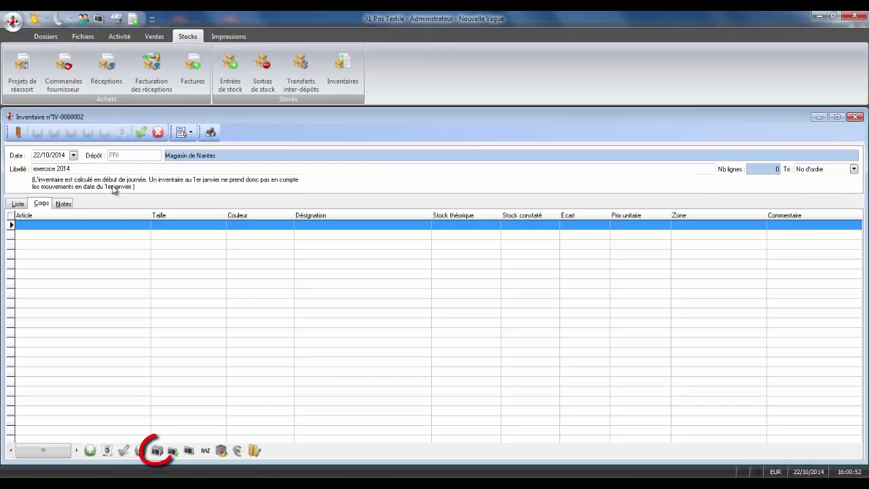
Add every article from the complete article list to the inventory lines.
left_click(157, 451)
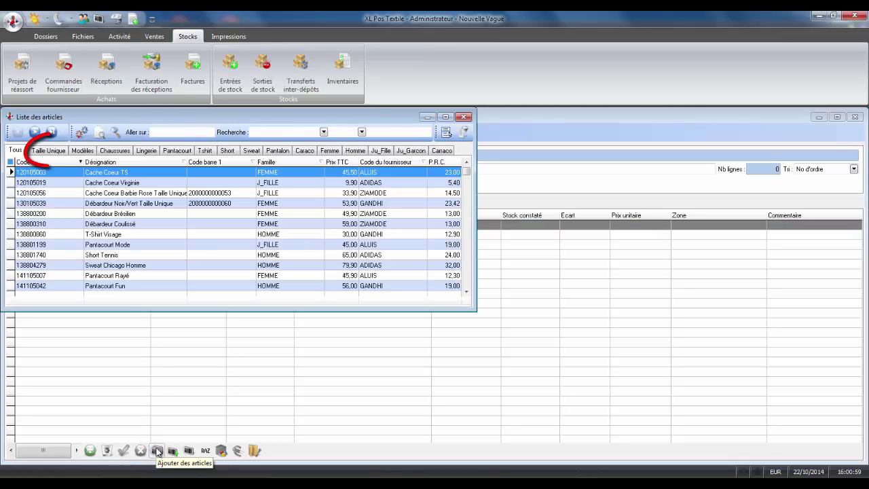
left_click(59, 153)
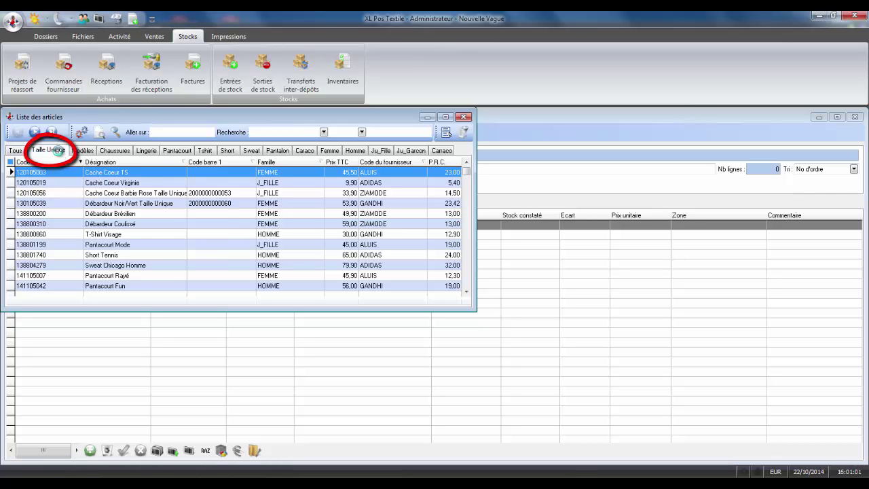
left_click(81, 151)
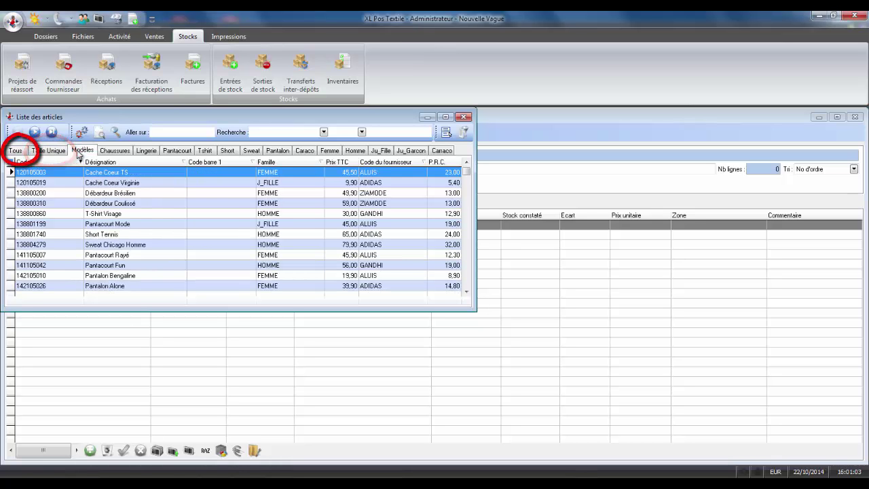
left_click(19, 153)
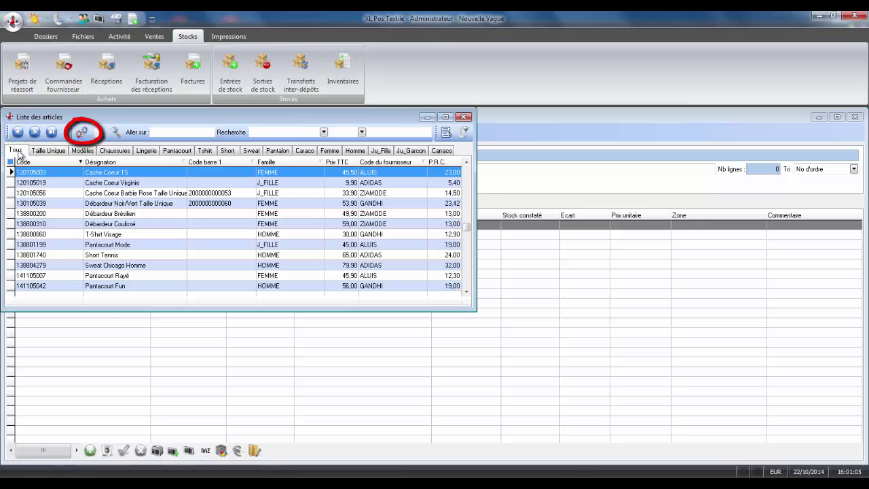
left_click(82, 133)
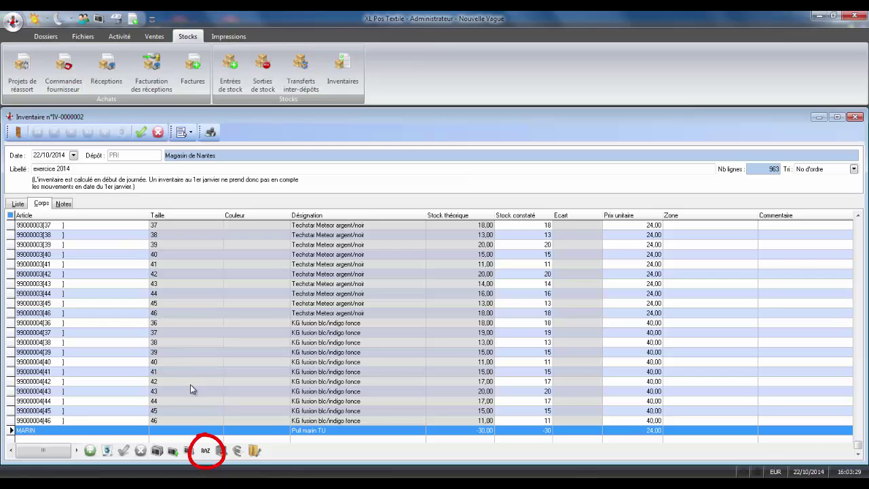
Reset all counted stocks in the inventory to zero and save the record.
left_click(206, 453)
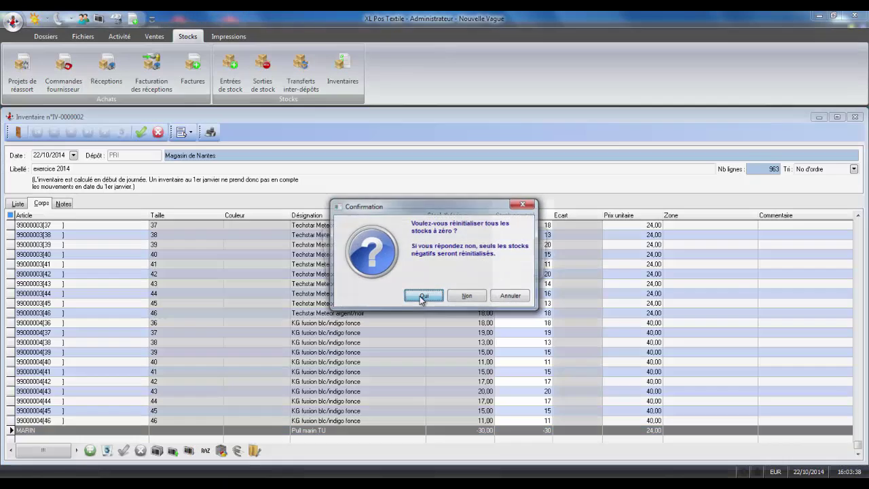
left_click(420, 297)
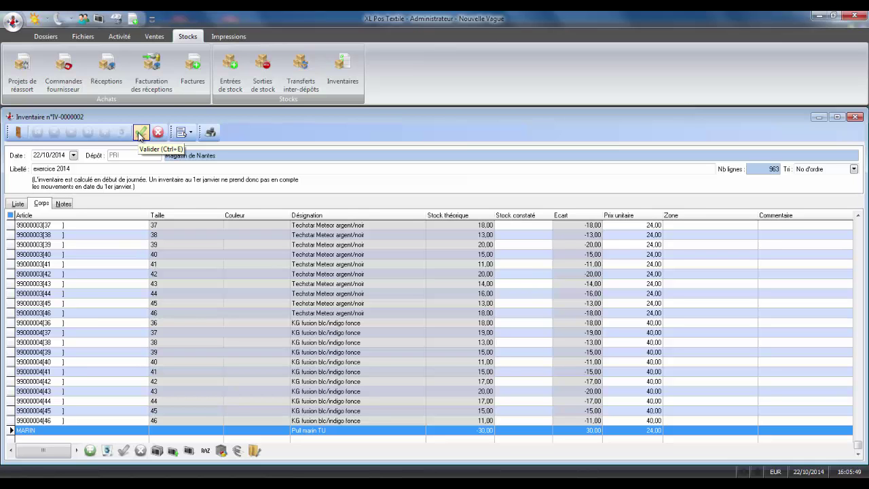
left_click(140, 136)
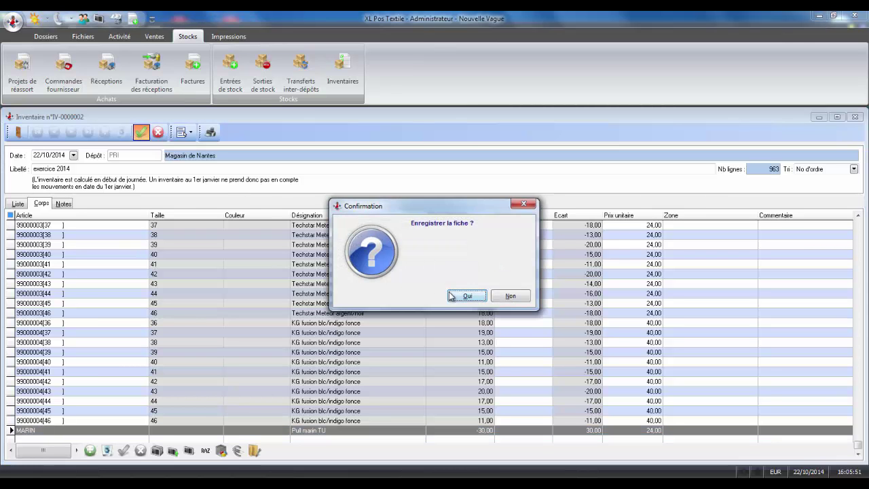
left_click(451, 296)
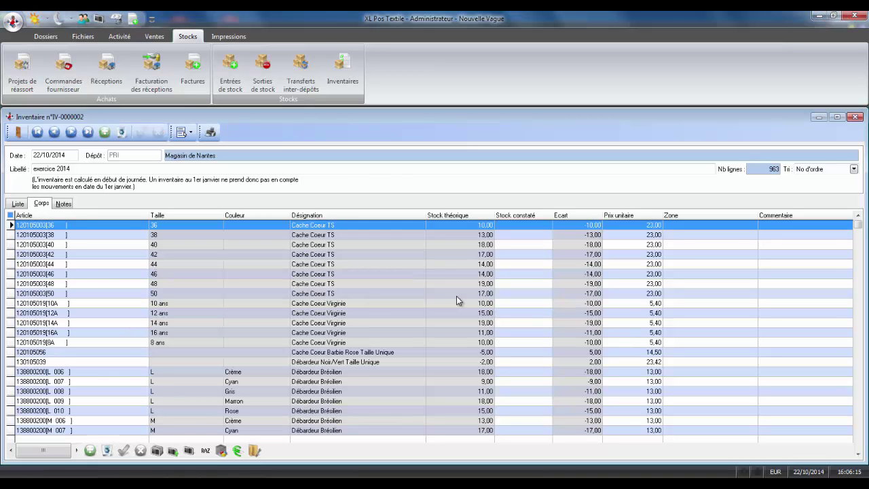
Preview the printed report of the exercice 2014 inventory with positive, zero and negative stocks included.
left_click(19, 204)
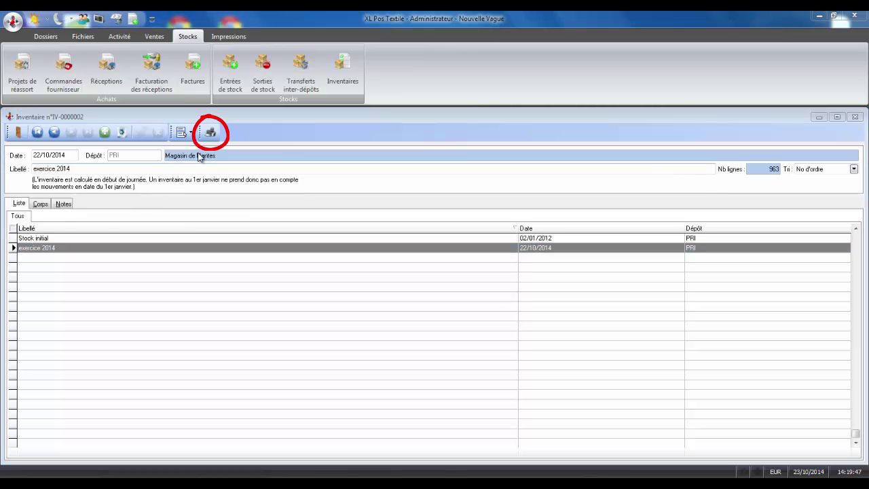
left_click(210, 133)
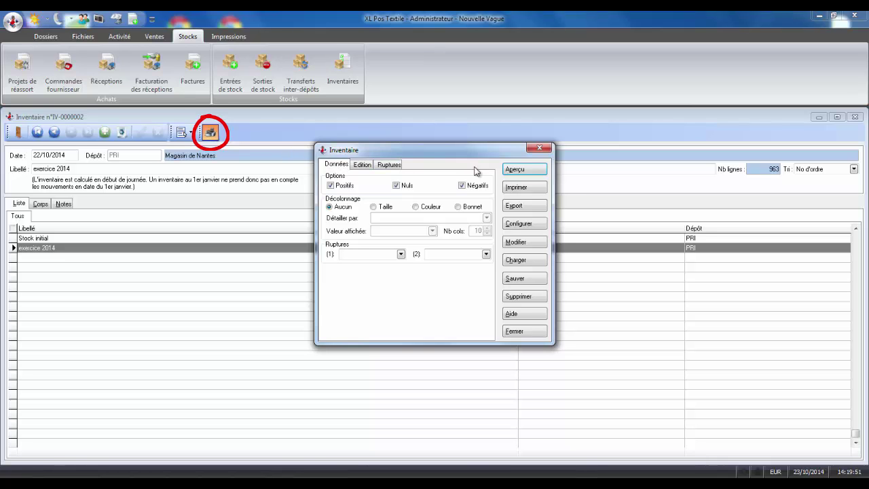
left_click(512, 171)
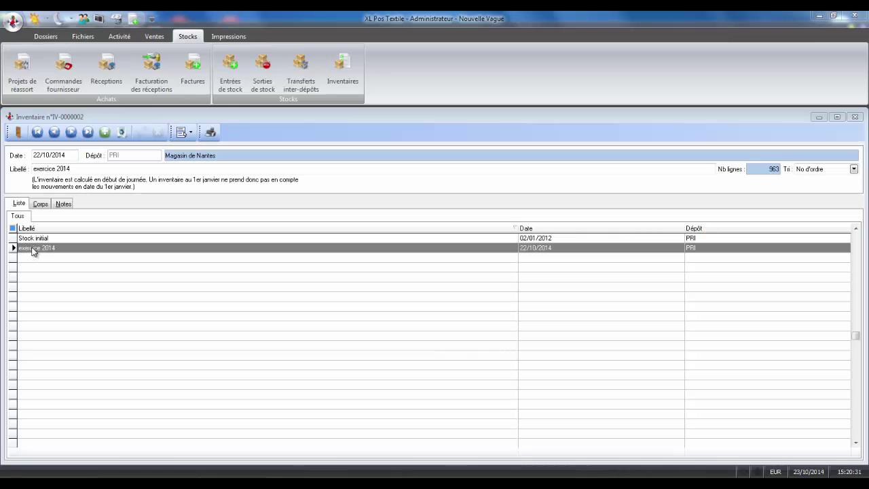
In the exercice 2014 inventory lines, enter counted stocks 8, 12, 15, 8, 10, 11, 22 and 4 for Cache Coeur TS sizes 36 to 50.
left_click(32, 250)
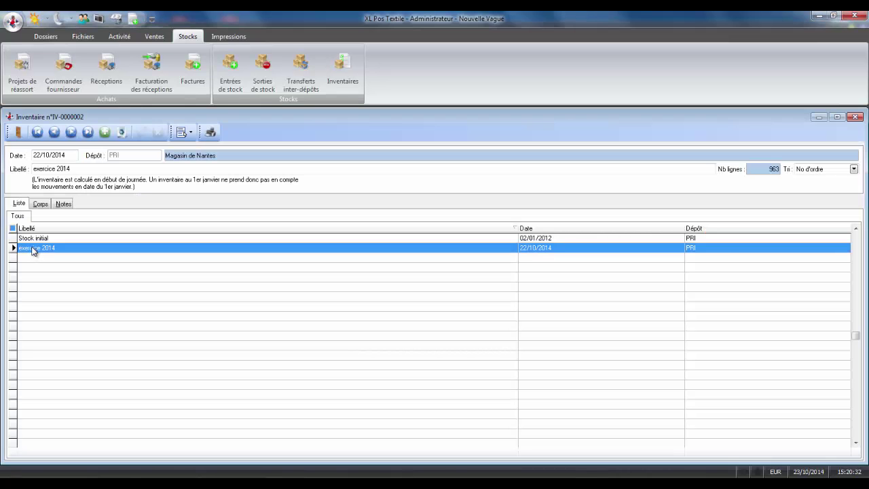
left_click(42, 206)
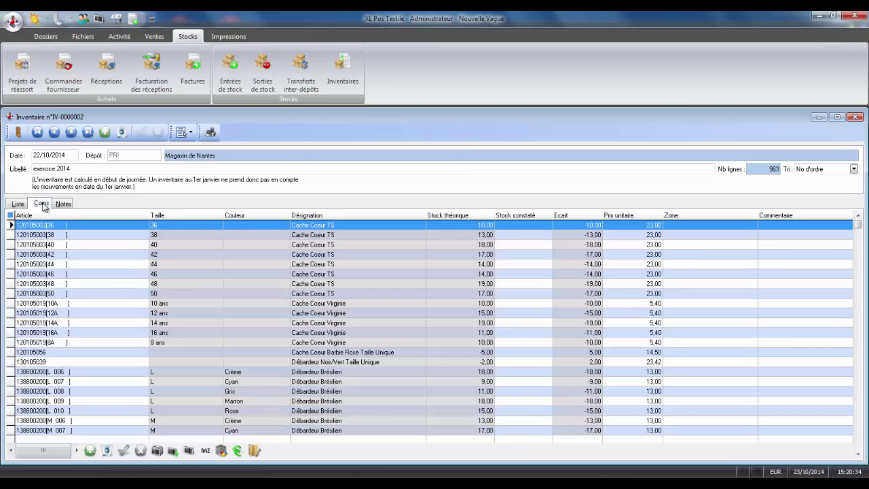
left_click(519, 228)
type("8")
key("Return")
type("12")
key("Return")
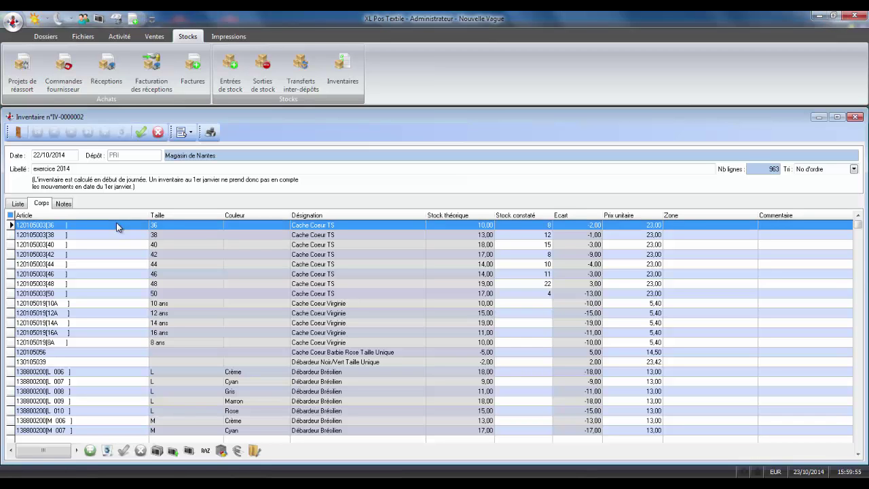
Find article 343105048 in the inventory lines and set its counted stock to 25.
type("343105048")
key("Return")
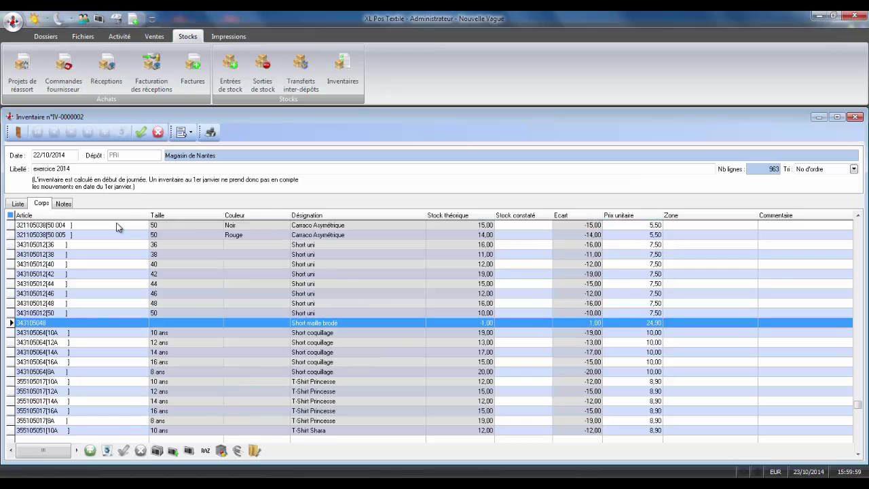
key("Return")
type("25")
key("Return")
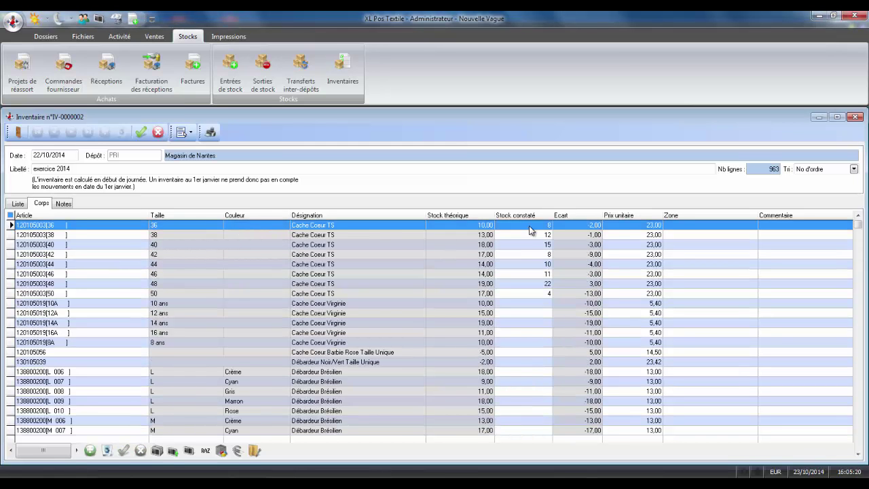
Move the Stock constaté column ahead of Article, and set the counted stock of article MARIN to 3.
left_click_drag(529, 217, 90, 226)
type("M")
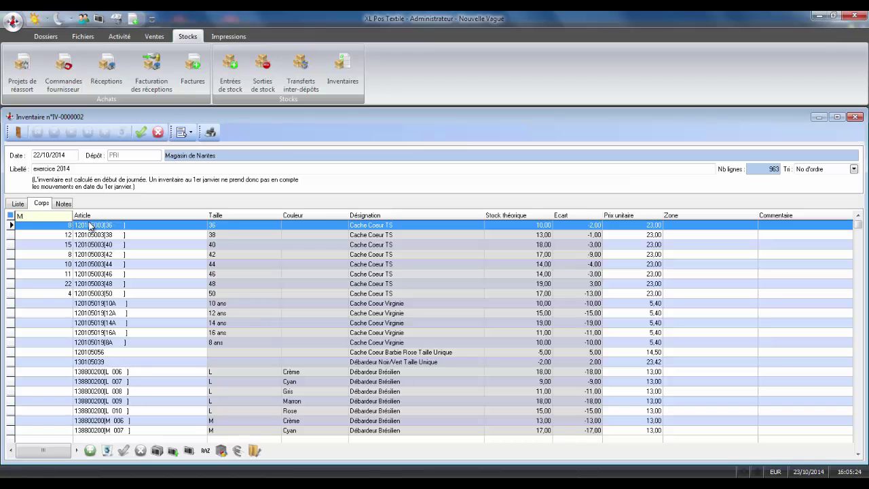
type("ARIN")
key("Return")
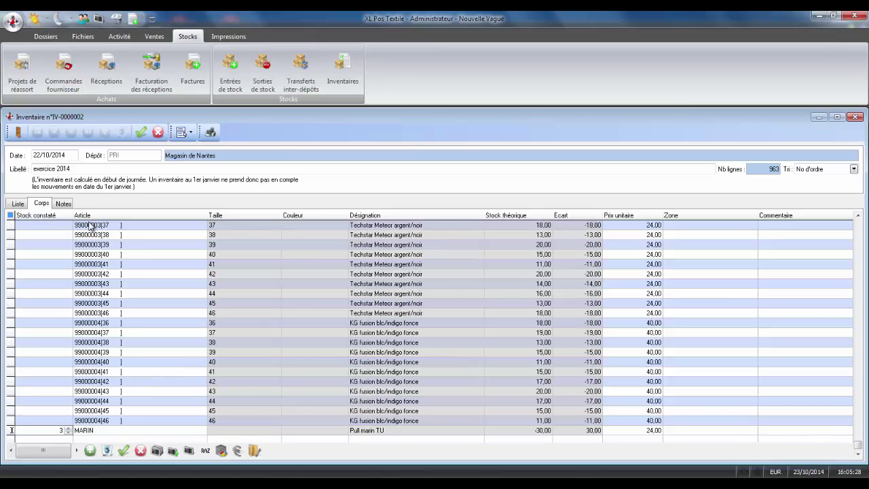
key("Tab")
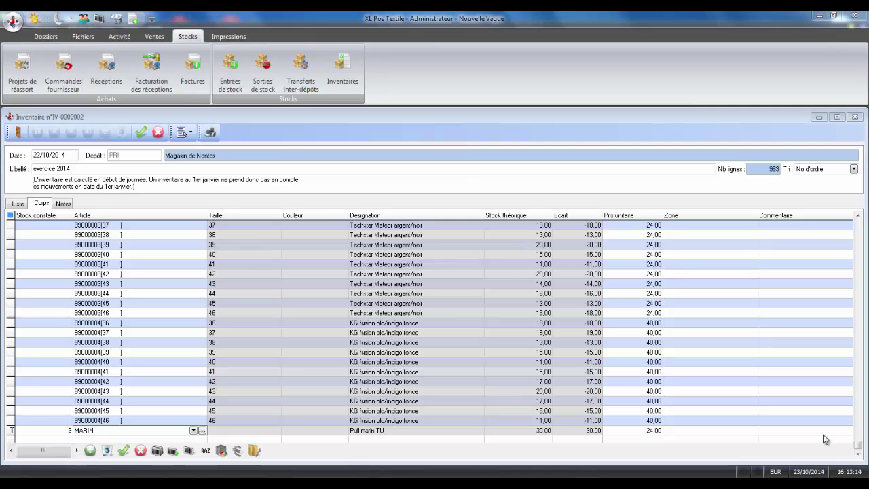
Save the modifications made to the exercice 2014 inventory.
left_click(141, 132)
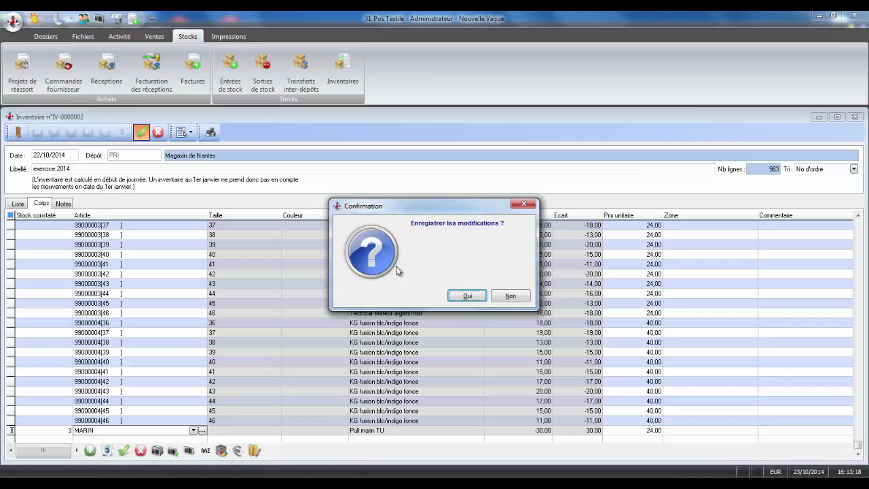
left_click(467, 296)
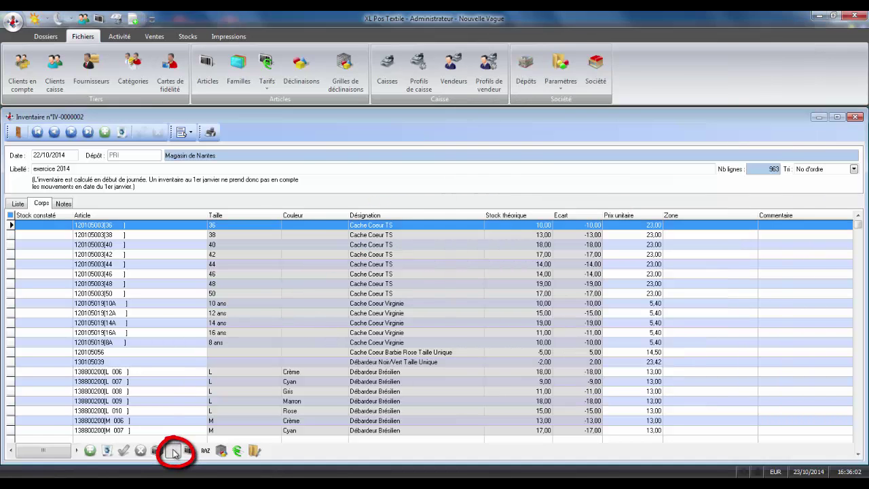
Import counted quantities from C:\portable\decharge\001-20141023.txt and 001-ZONEA-20141023.txt, cumulating them with the quantities already present.
left_click(173, 452)
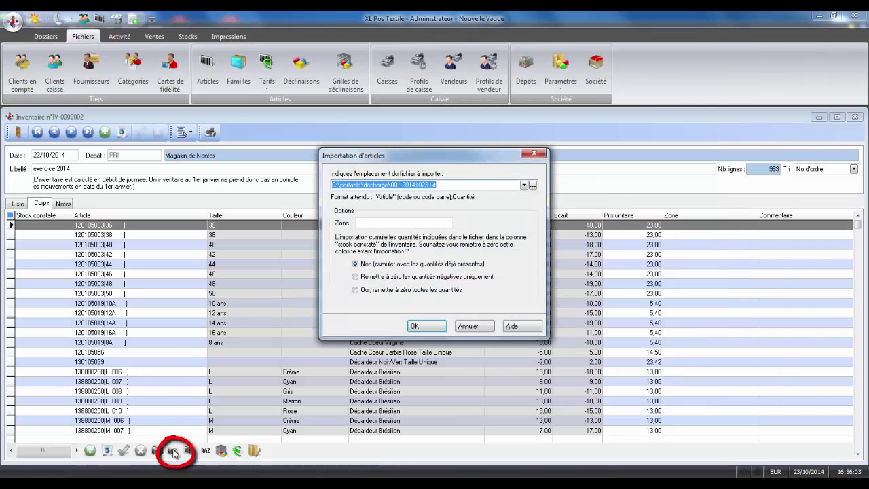
left_click(422, 326)
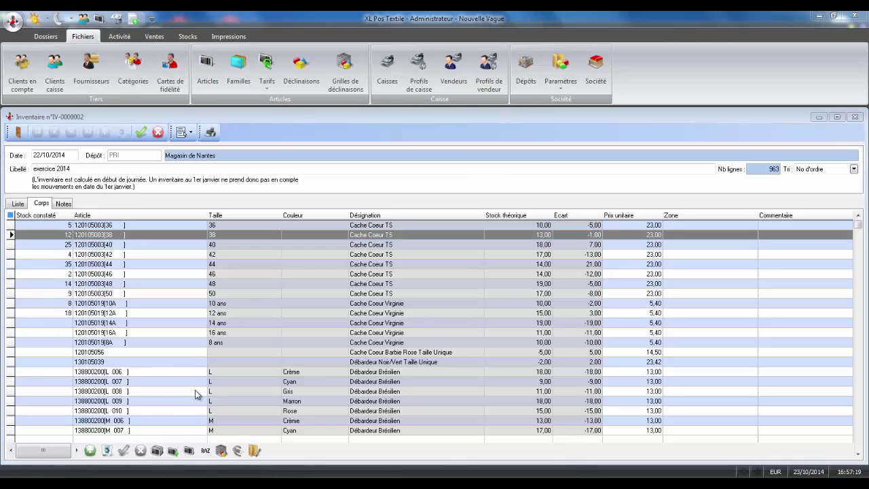
left_click(173, 451)
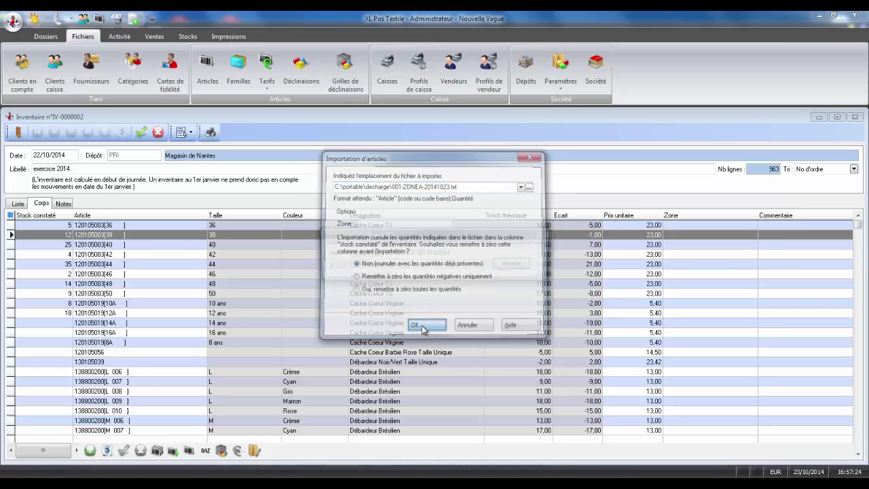
left_click(417, 326)
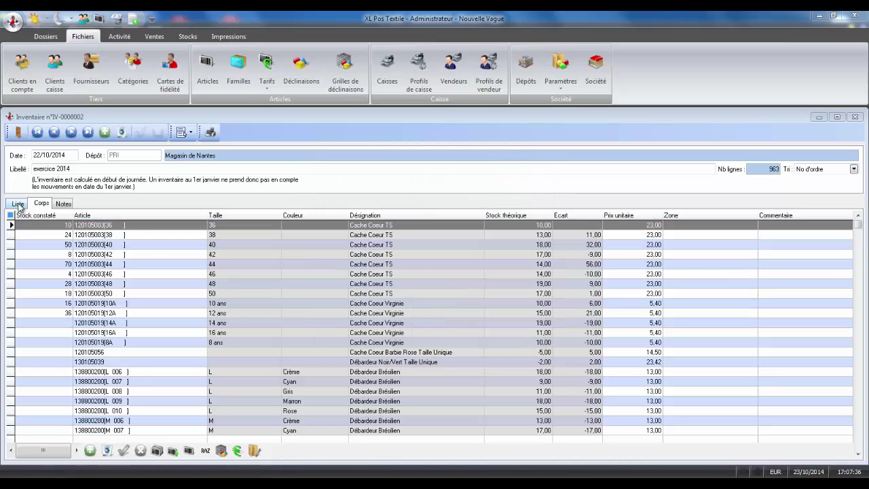
Preview the exercice 2014 inventory report using the "Inventaire avec écarts valorisés" layout.
left_click(18, 206)
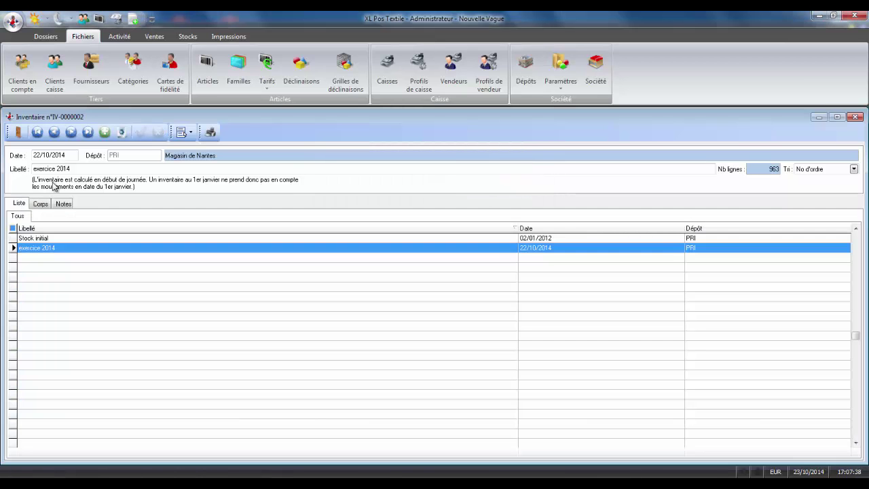
left_click(208, 134)
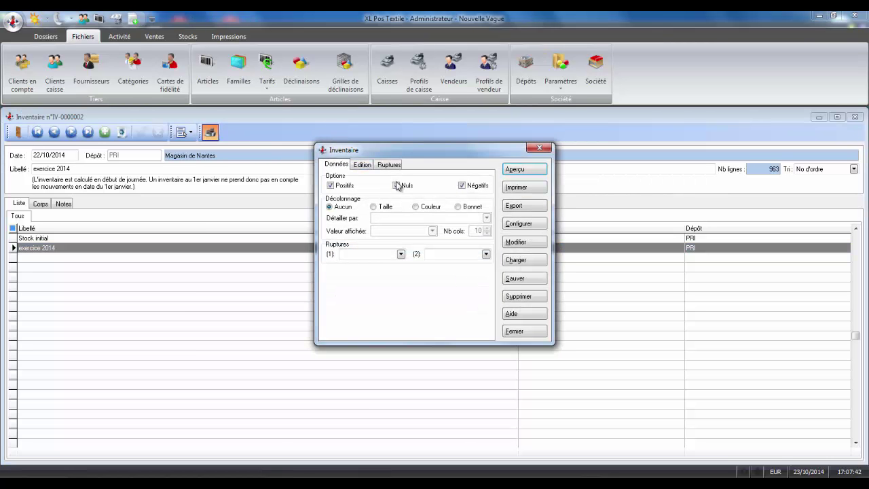
left_click(462, 185)
left_click(365, 168)
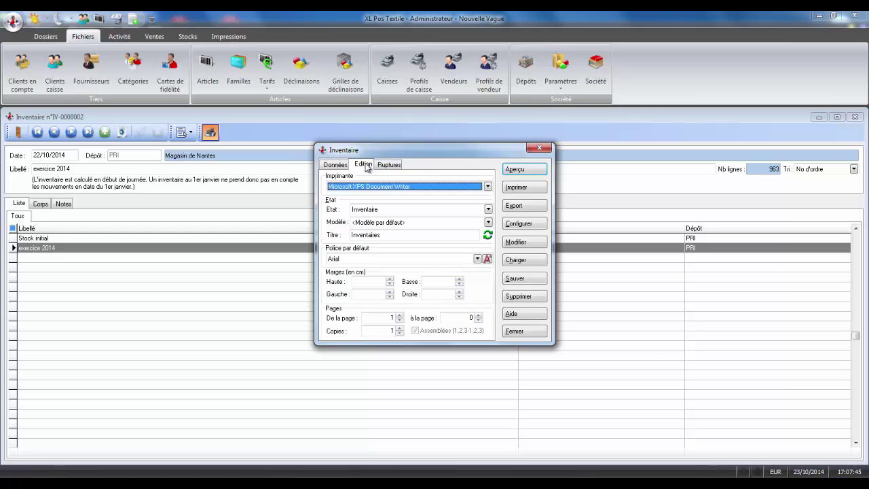
left_click(427, 210)
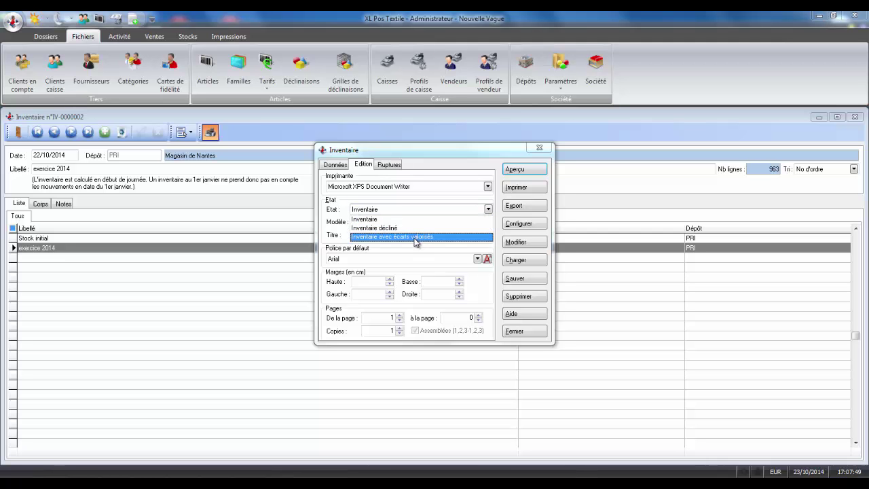
left_click(416, 237)
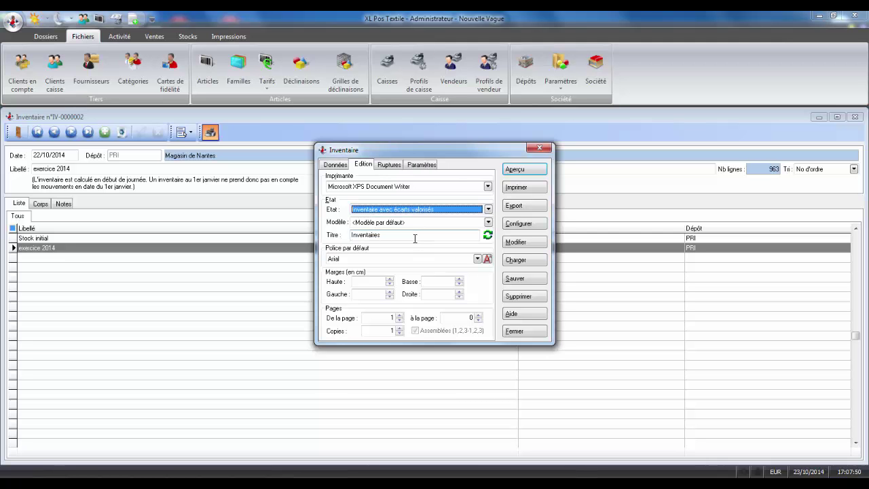
left_click(515, 169)
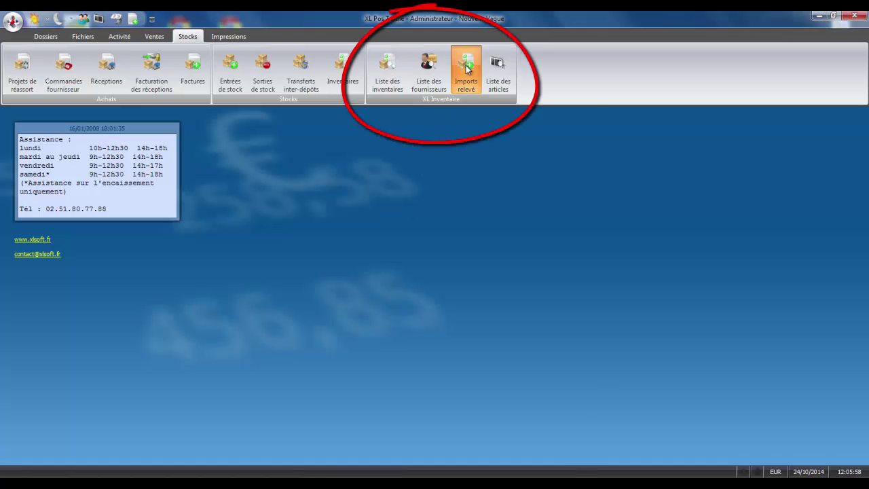
Load the count file iv.txt from C:\portable\decharge as a new statement in Imports relevé.
left_click(466, 68)
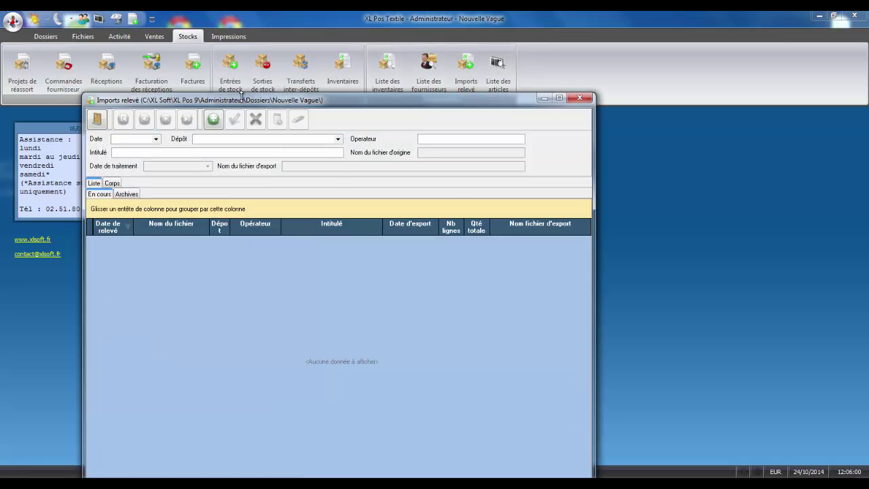
left_click(213, 119)
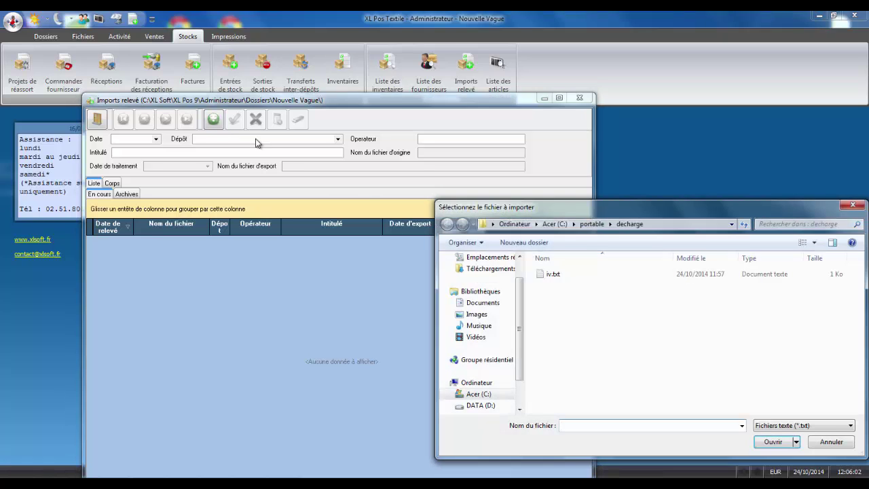
double_click(553, 273)
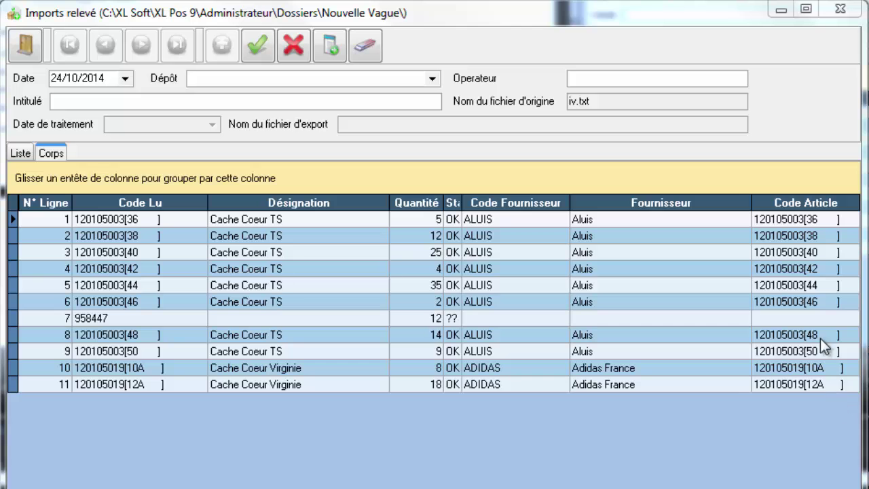
Search the articles for "marin" and assign Short marin 443105065[14A] to the unrecognised code 958447 on line 7.
left_click(815, 317)
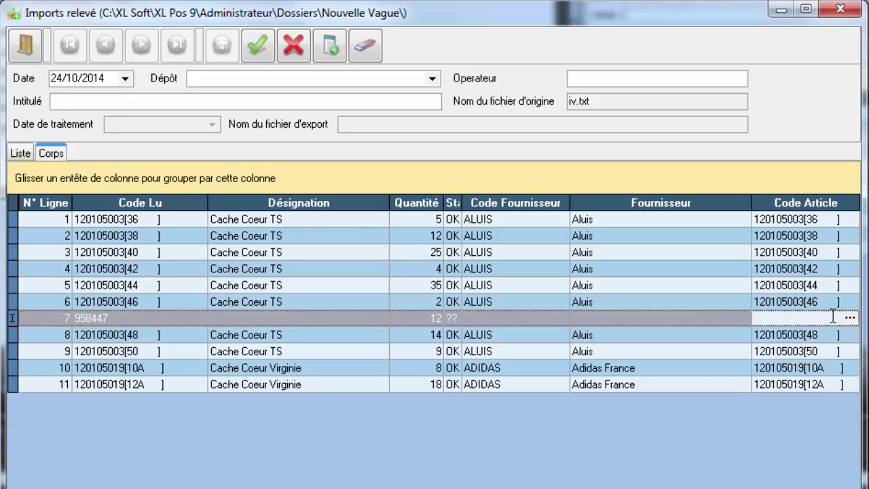
left_click(851, 318)
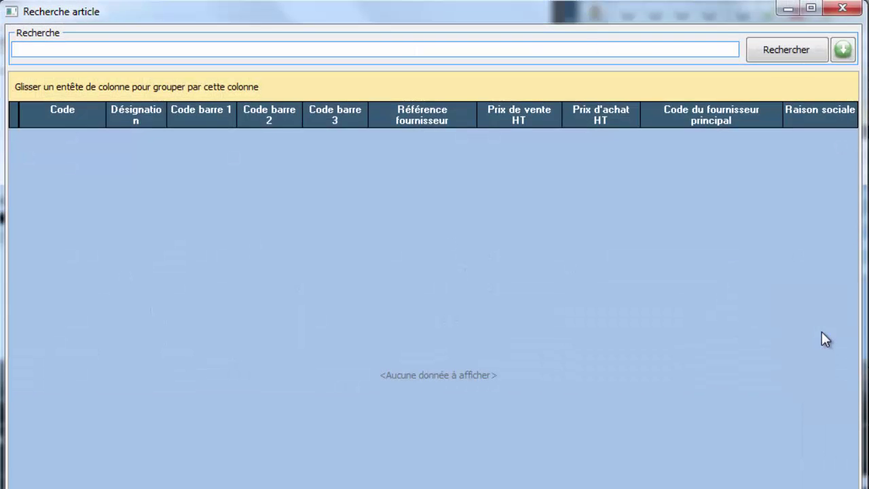
type("marin")
key("Return")
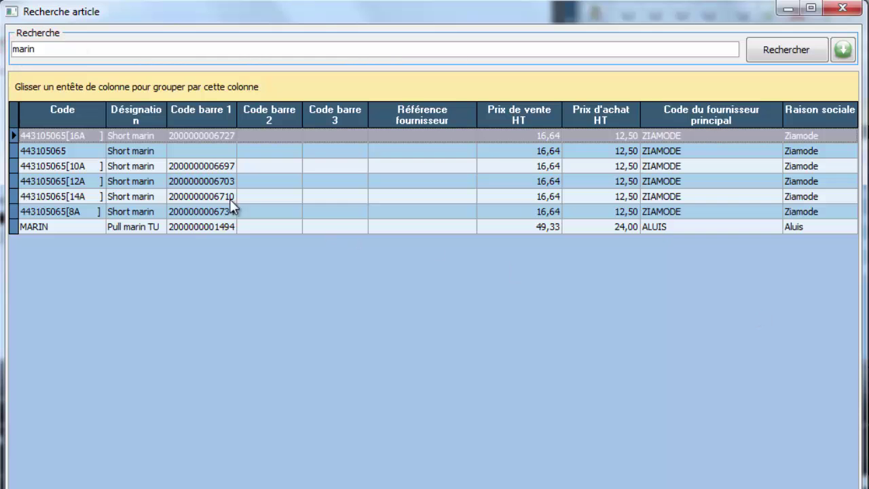
double_click(202, 196)
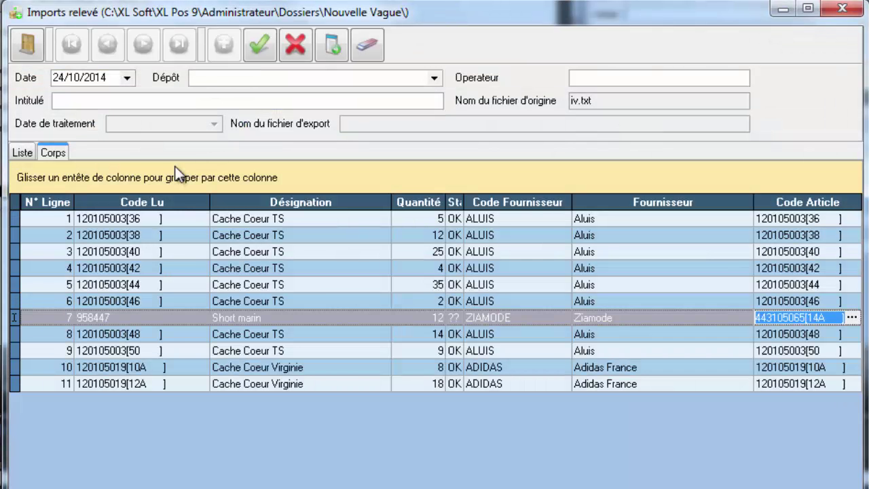
Set the statement's depot to Magasin de Nantes, enter the operator's initials, and title it ZONE A4.
left_click(434, 78)
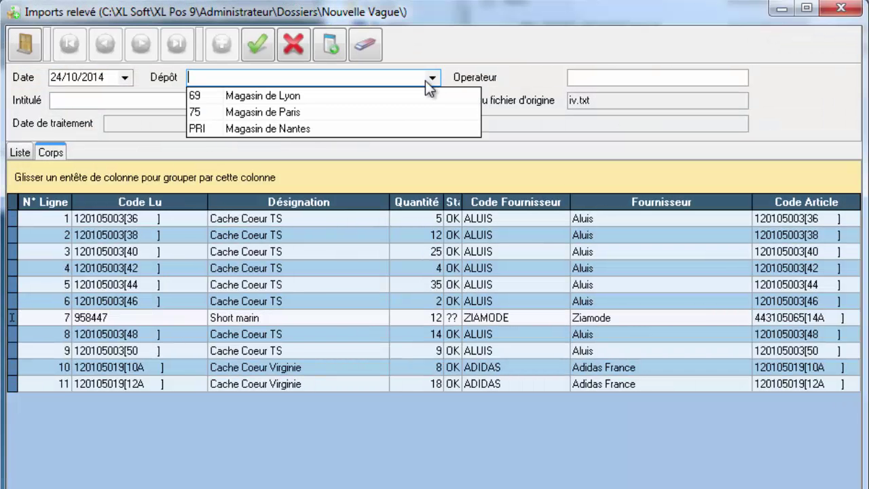
left_click(401, 126)
left_click(582, 77)
type("KJ")
left_click(330, 99)
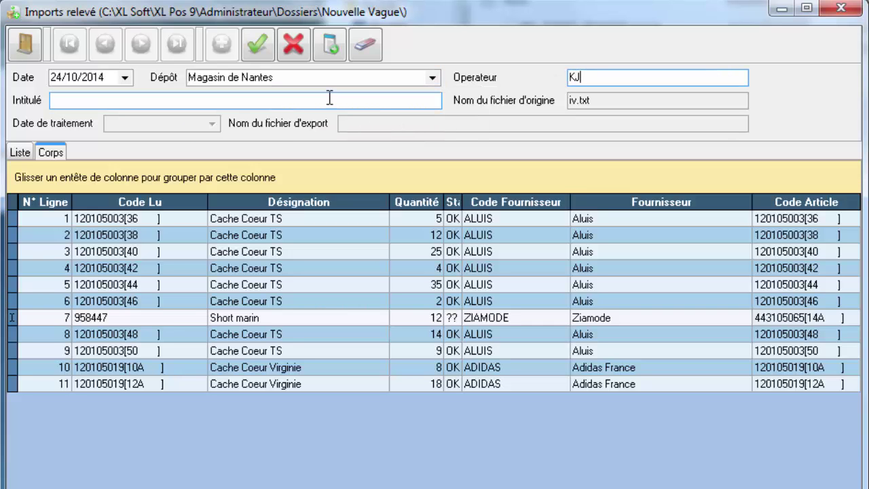
type("ZONE")
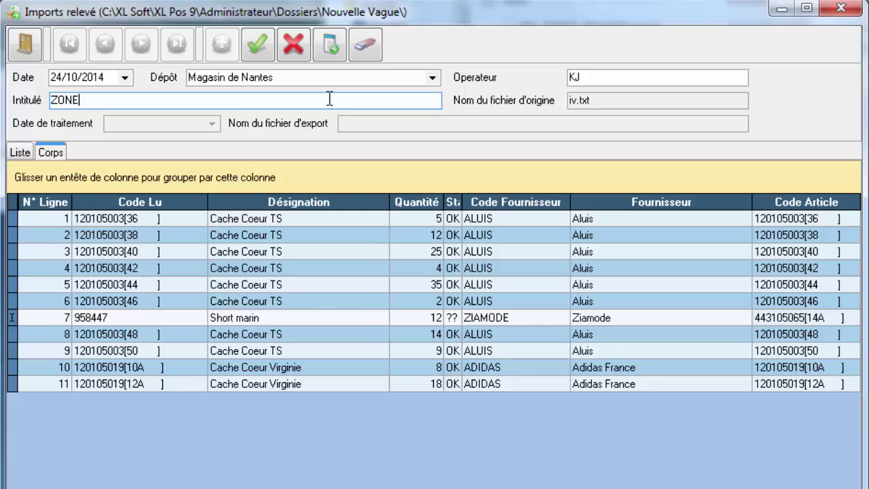
type(" A4")
Save the ZONE A4 statement and export it as a file ready for inventory import.
left_click(259, 50)
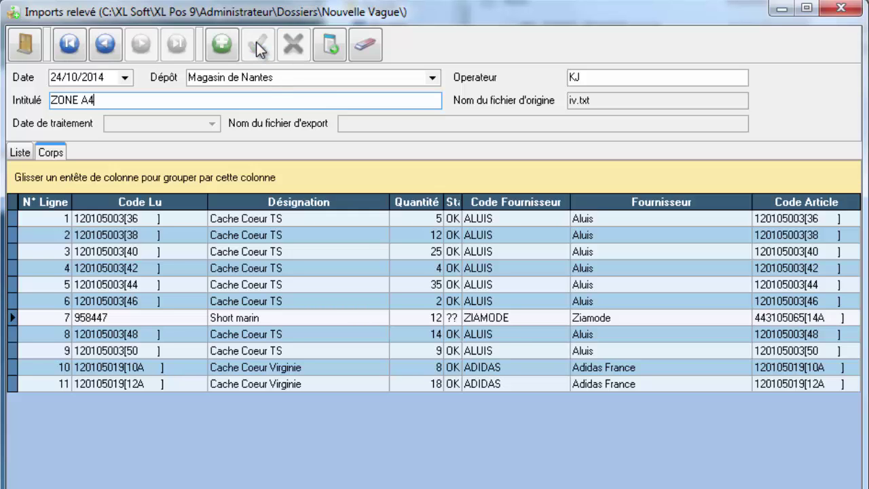
left_click(330, 44)
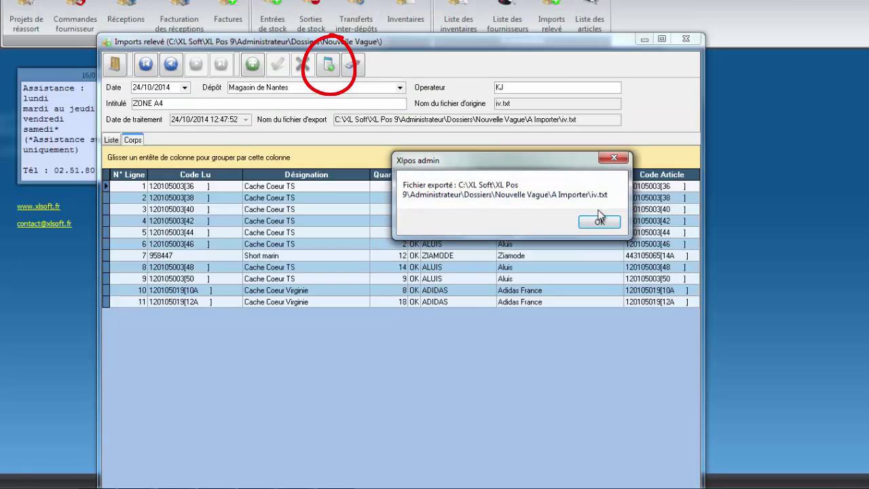
left_click(600, 224)
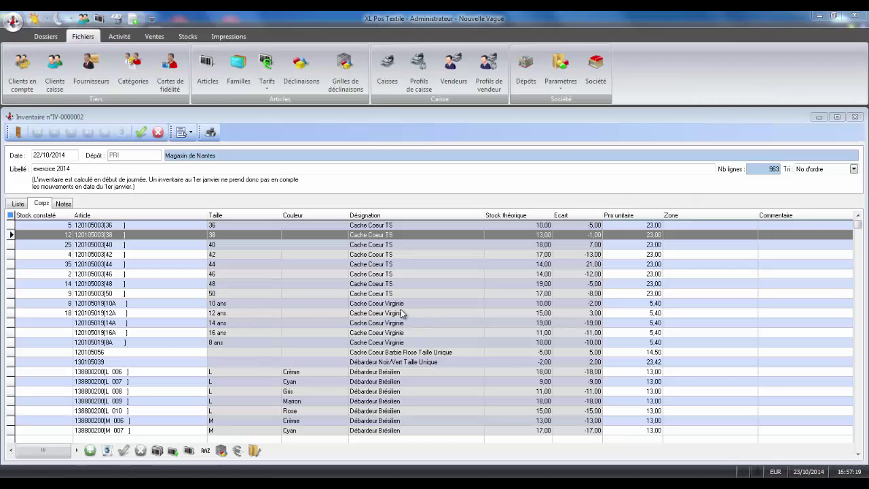
Import 001-ZONEA-20141023.txt into the exercice 2014 inventory, cumulating its quantities with those already present.
left_click(173, 451)
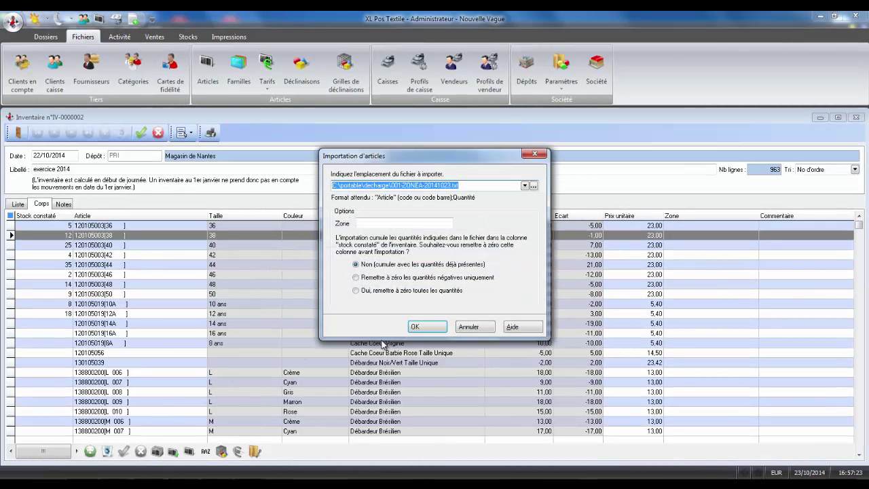
left_click(423, 328)
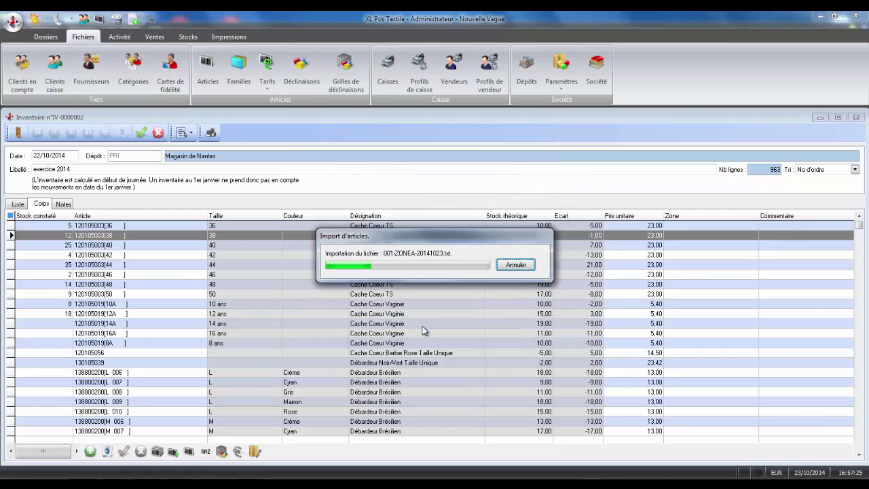